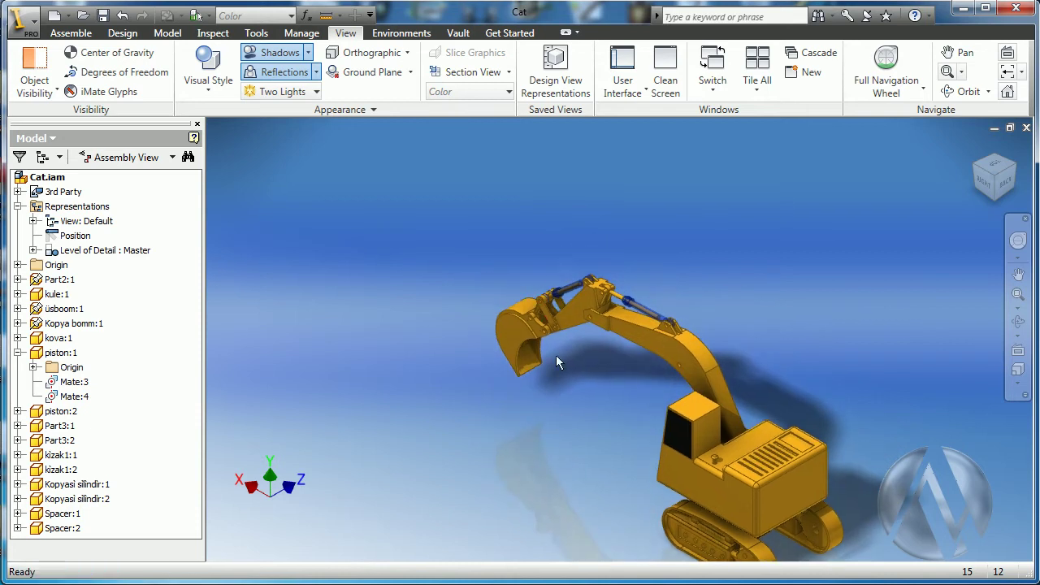
Swing the kova:1 bucket back and forth about its pivot to show its unrestricted motion.
{"action": "left_click_drag", "start_coordinate": [481, 403], "coordinate": [508, 466]}
{"action": "middle_click_drag", "start_coordinate": [509, 465], "coordinate": [555, 355]}
{"action": "scroll", "coordinate": [553, 350], "scroll_direction": "up", "scroll_amount": 3}
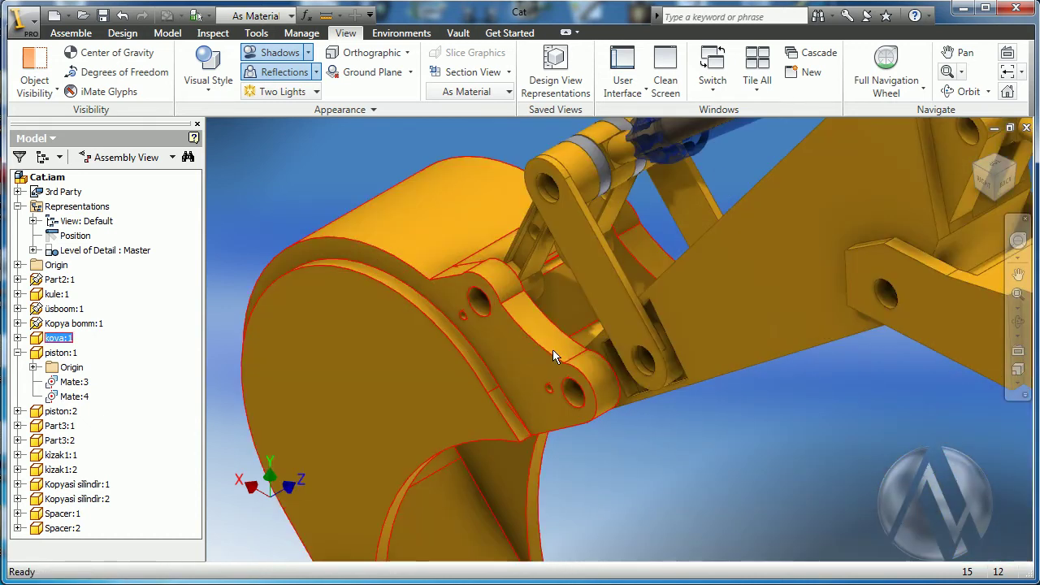
{"action": "left_click_drag", "start_coordinate": [552, 349], "coordinate": [477, 372]}
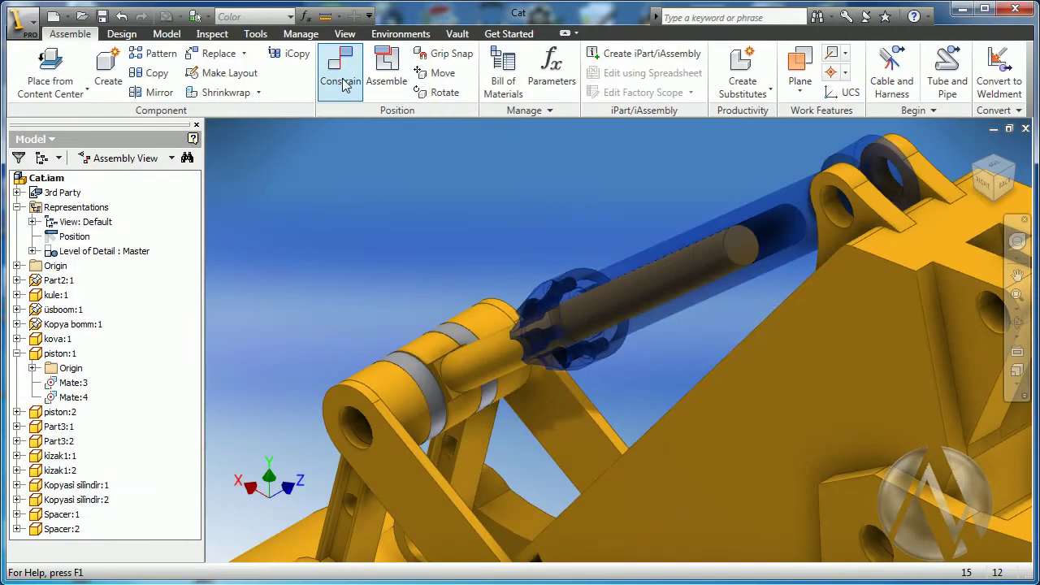
Mate the piston rod axis to the cylinder axis.
{"action": "left_click", "coordinate": [345, 86]}
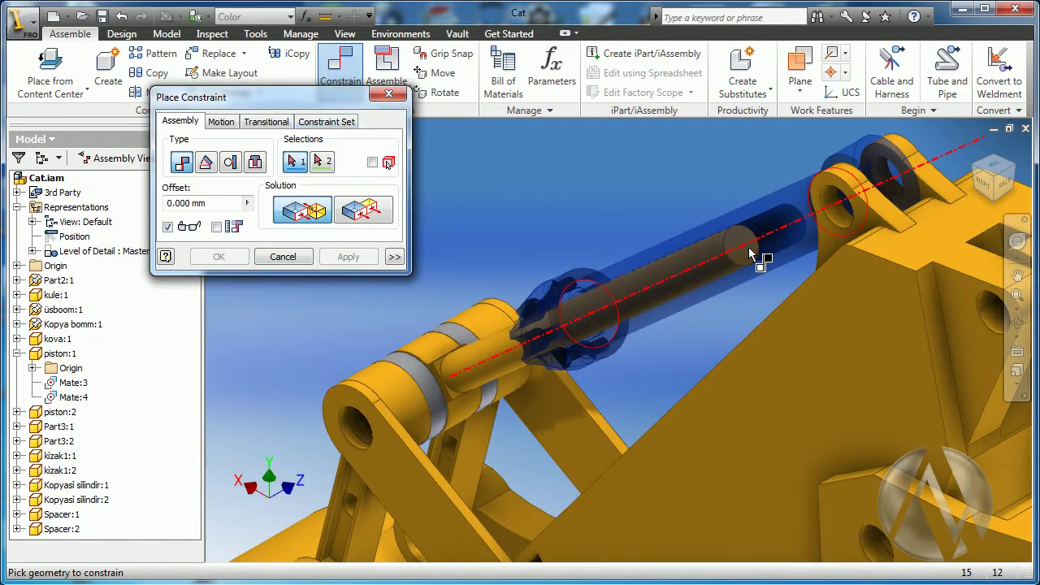
{"action": "mouse_move", "coordinate": [743, 257]}
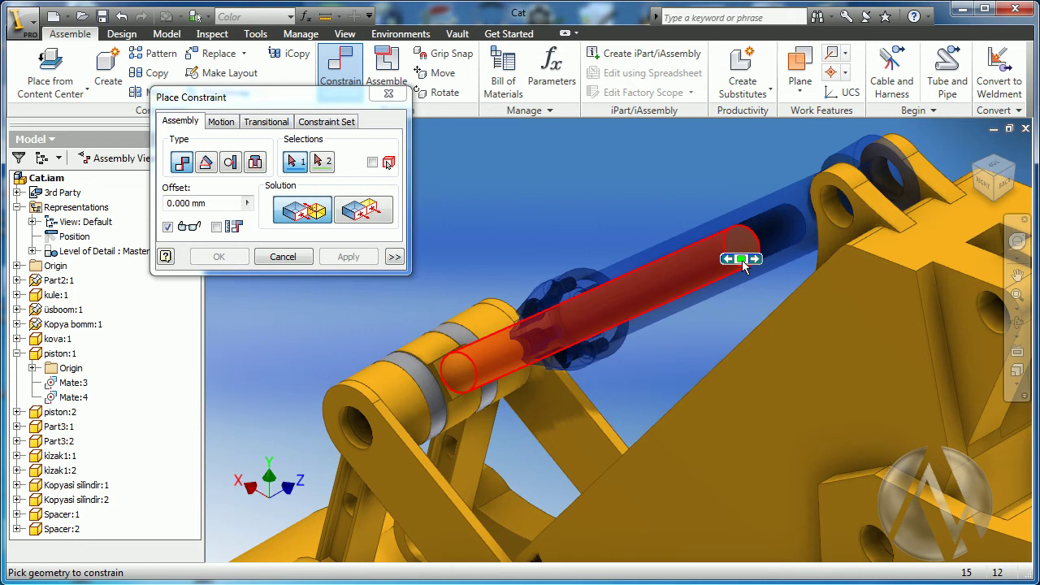
{"action": "left_click", "coordinate": [742, 260]}
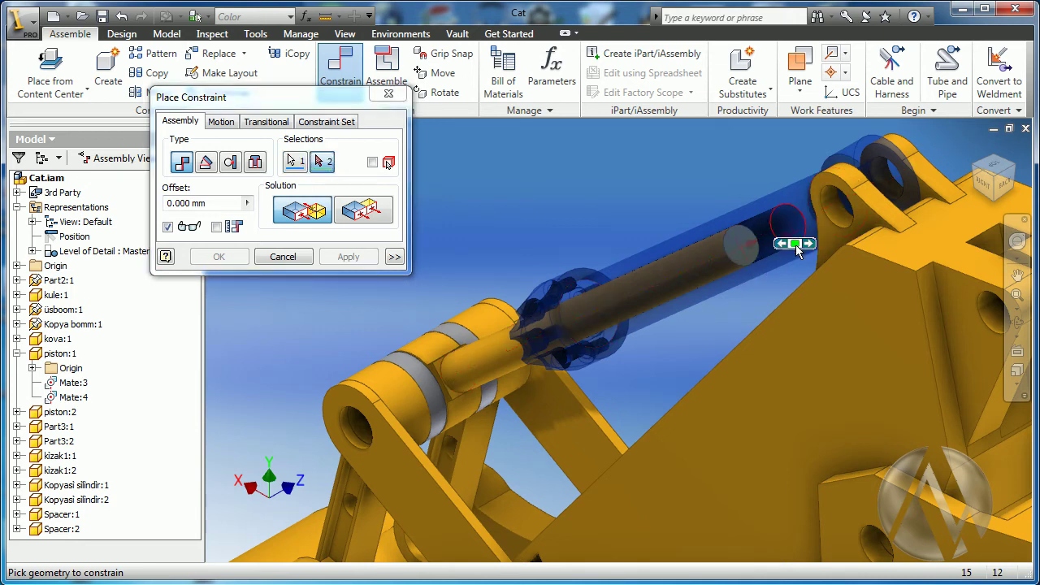
{"action": "left_click", "coordinate": [790, 237]}
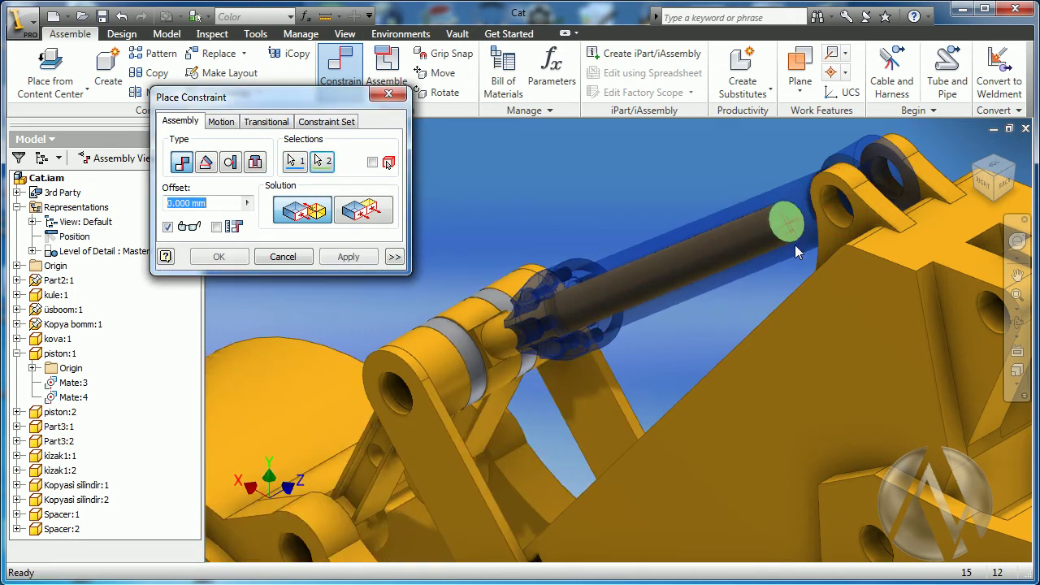
Limit the mate to rest at its offset, with a 40 mm maximum and 0.000 mm minimum.
{"action": "left_click", "coordinate": [394, 258]}
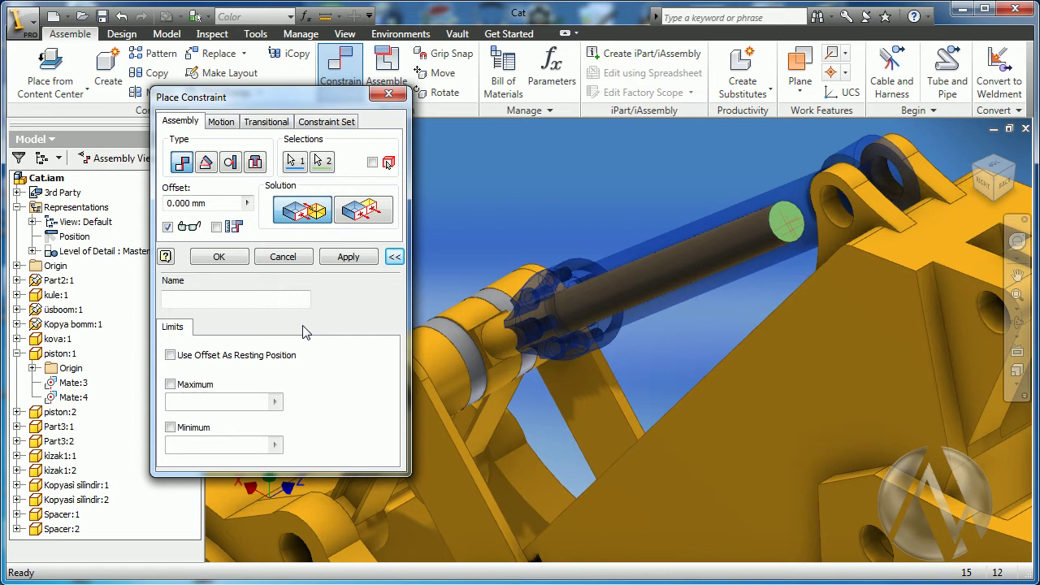
{"action": "left_click", "coordinate": [170, 355]}
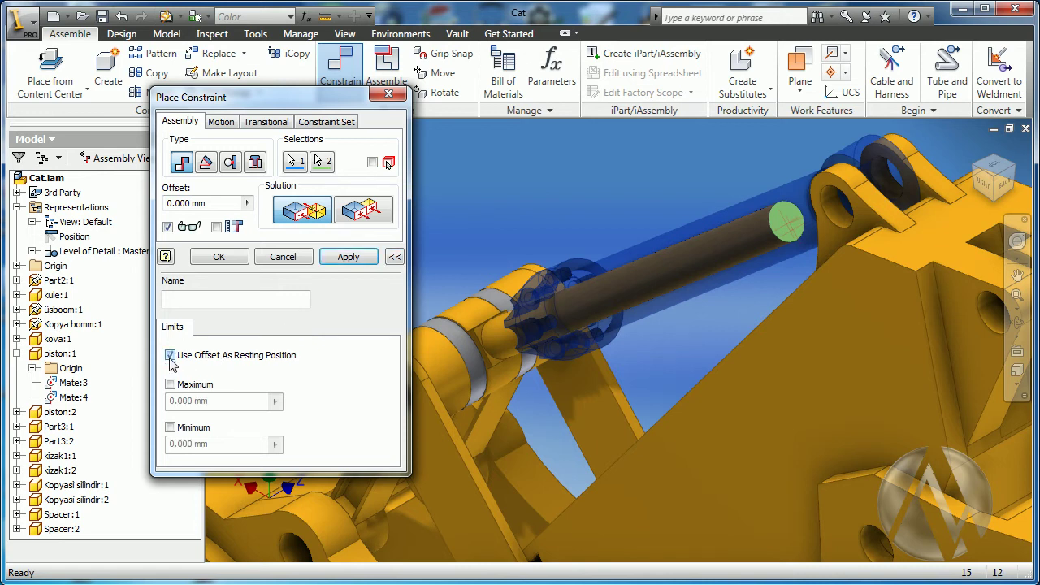
{"action": "left_click_drag", "start_coordinate": [207, 203], "coordinate": [155, 203]}
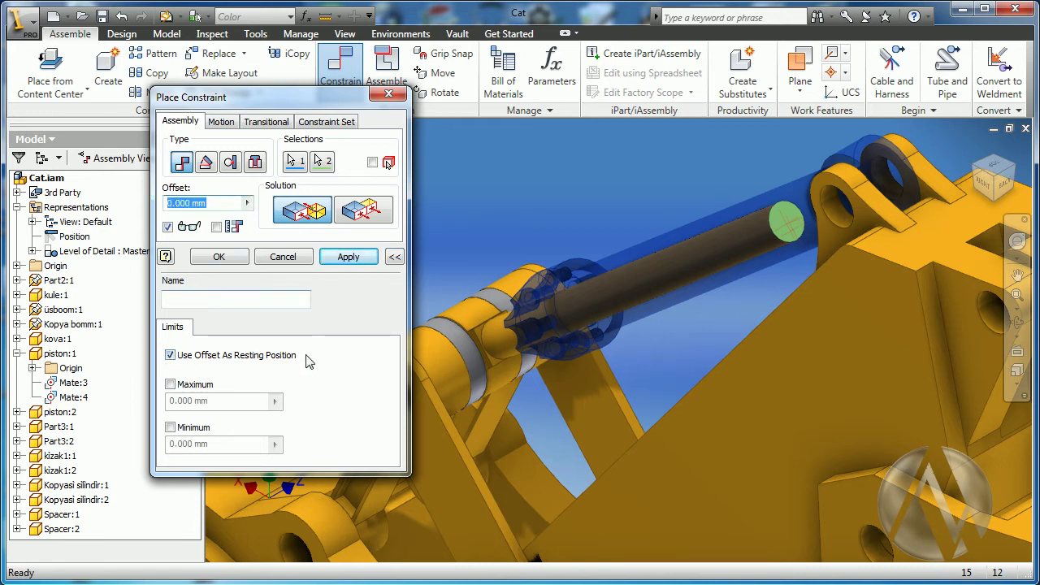
{"action": "left_click", "coordinate": [174, 386]}
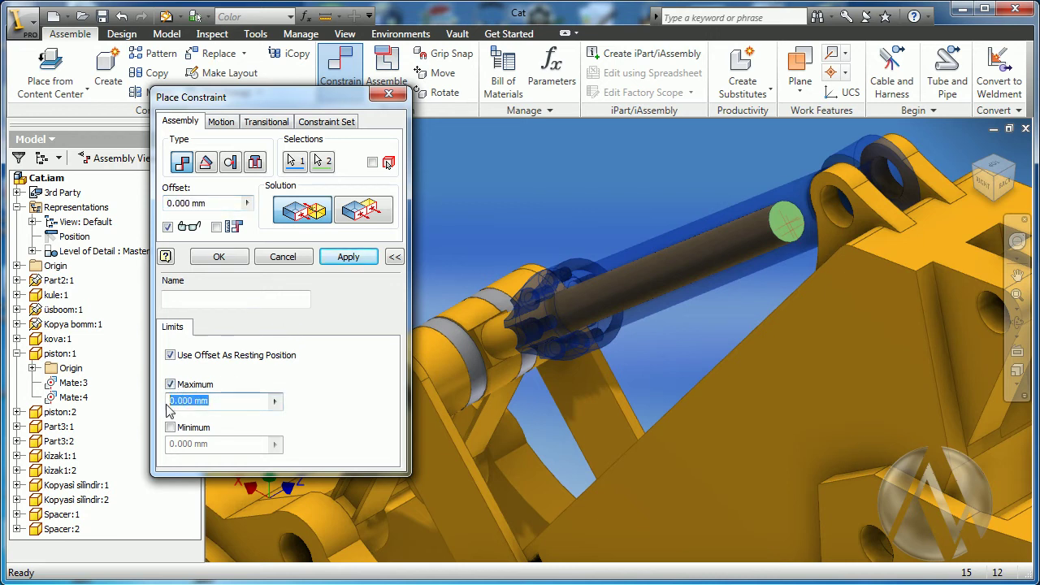
{"action": "type", "text": "40"}
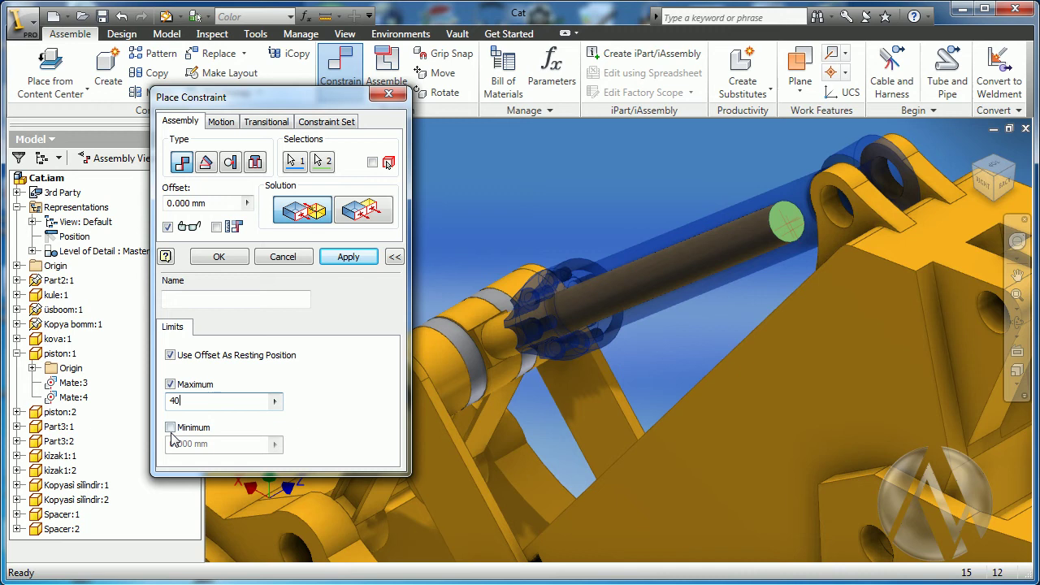
{"action": "left_click", "coordinate": [170, 428]}
{"action": "left_click", "coordinate": [236, 257]}
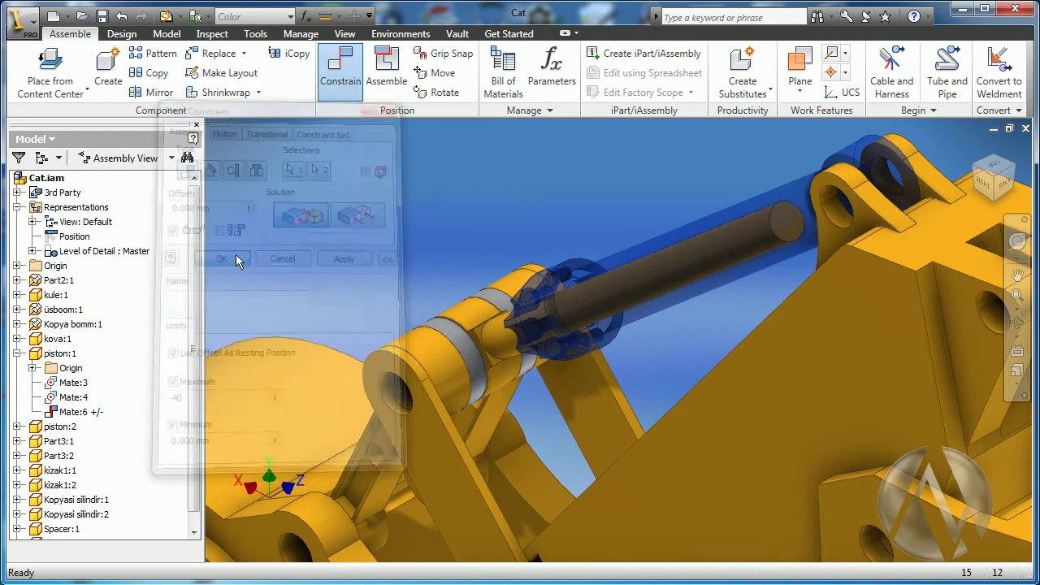
Swing the kova:1 bucket within the piston's travel limits, then deselect it to show Mate:6 +/-.
{"action": "scroll", "coordinate": [387, 246], "scroll_direction": "down", "scroll_amount": 5}
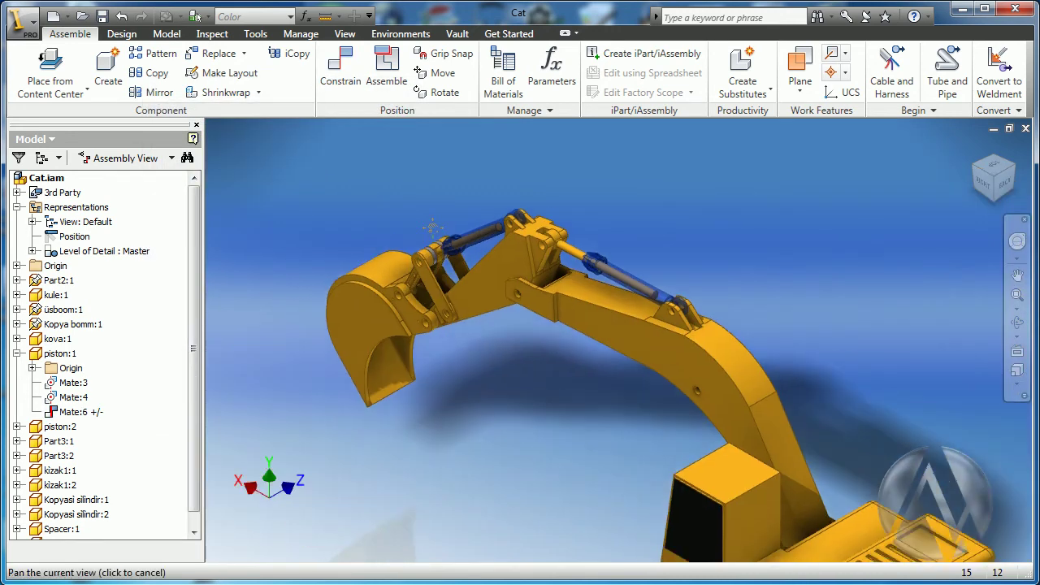
{"action": "left_click_drag", "start_coordinate": [433, 227], "coordinate": [455, 222]}
{"action": "left_click_drag", "start_coordinate": [394, 303], "coordinate": [383, 332]}
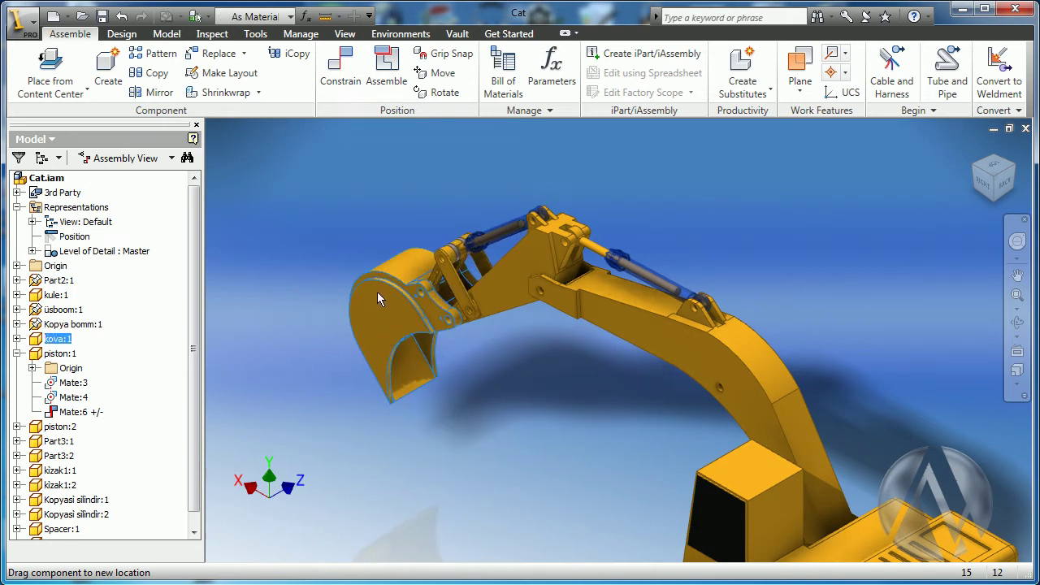
{"action": "mouse_move", "coordinate": [377, 291]}
{"action": "left_mouse_down"}
{"action": "mouse_move", "coordinate": [374, 357]}
{"action": "mouse_move", "coordinate": [423, 309]}
{"action": "mouse_move", "coordinate": [382, 284]}
{"action": "left_mouse_up"}
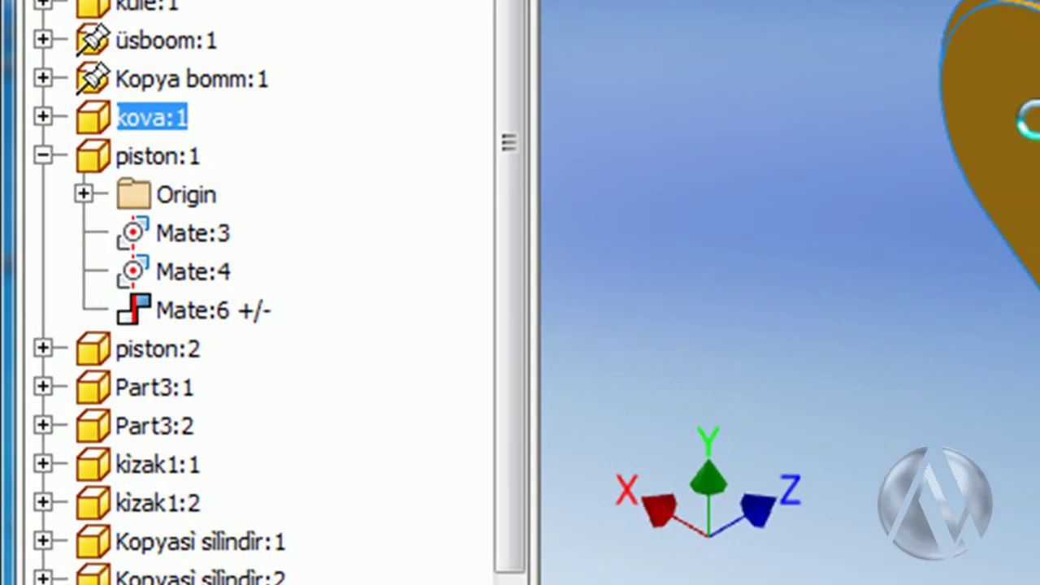
{"action": "left_click", "coordinate": [903, 90]}
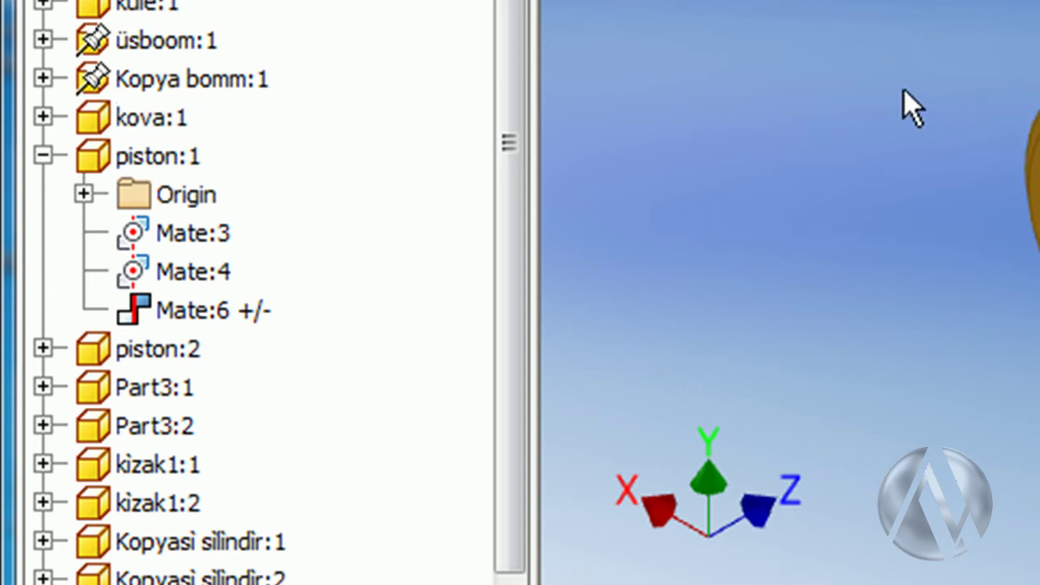
{"action": "left_click", "coordinate": [315, 325]}
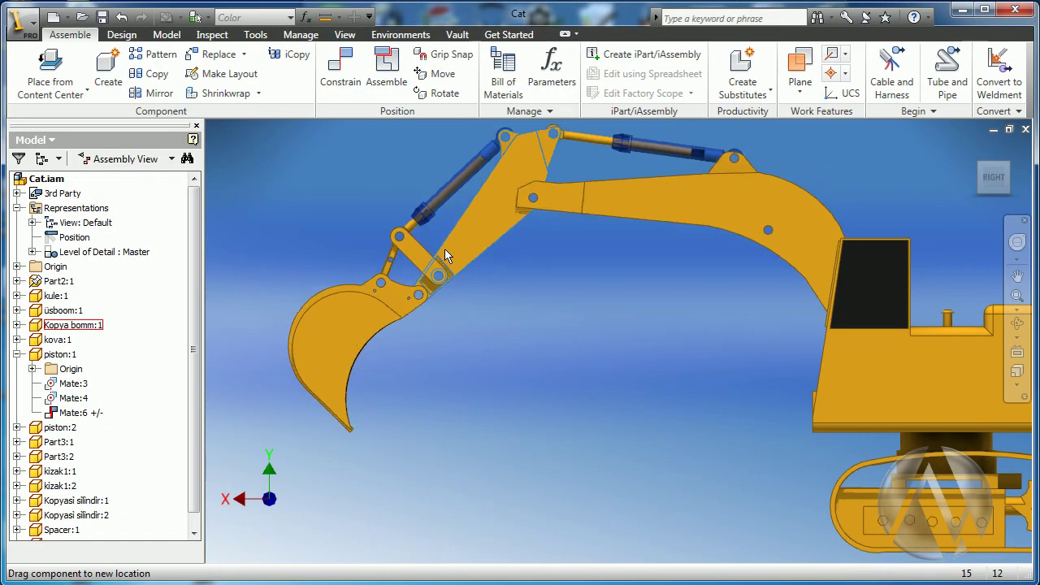
Swing the boom arm to a new position.
{"action": "left_click_drag", "start_coordinate": [445, 248], "coordinate": [612, 255]}
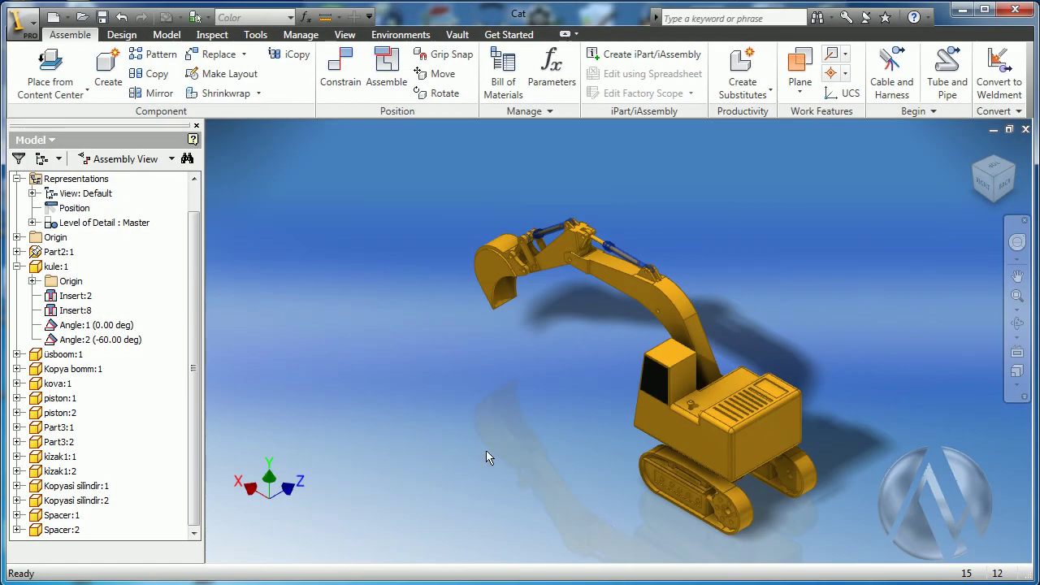
Edit Angle:1 to rest at its current angle with a 60 maximum and -60 minimum.
{"action": "left_click", "coordinate": [120, 328]}
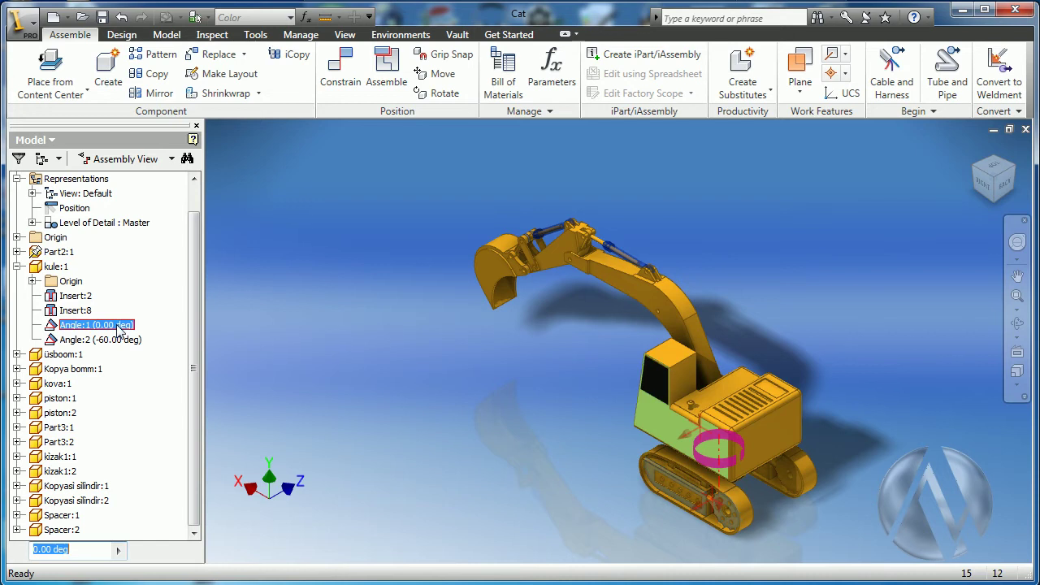
{"action": "right_click", "coordinate": [120, 327]}
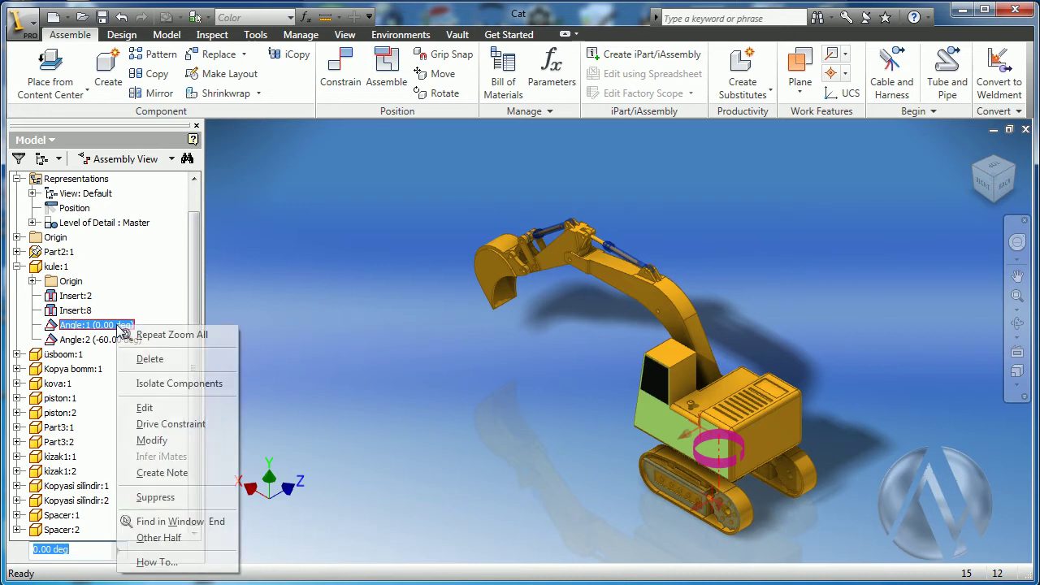
{"action": "left_click", "coordinate": [141, 410]}
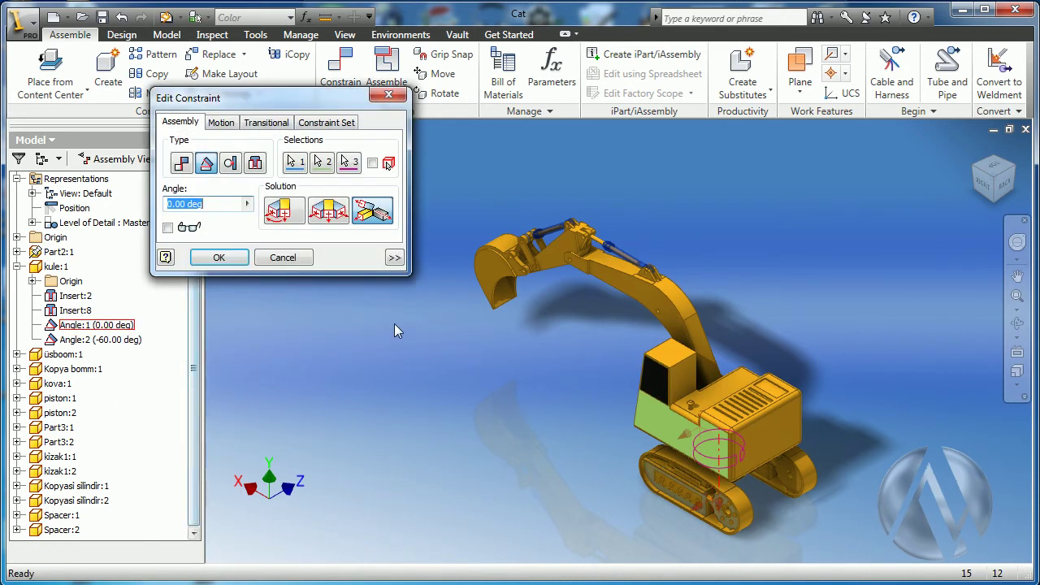
{"action": "left_click", "coordinate": [394, 259]}
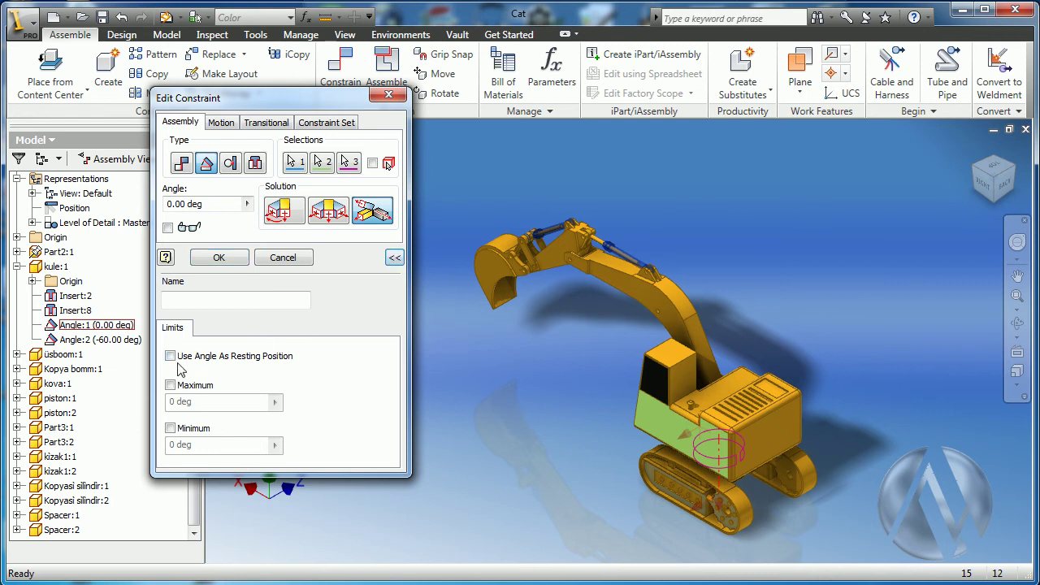
{"action": "left_click", "coordinate": [170, 356]}
{"action": "left_click", "coordinate": [169, 386]}
{"action": "left_click", "coordinate": [180, 401]}
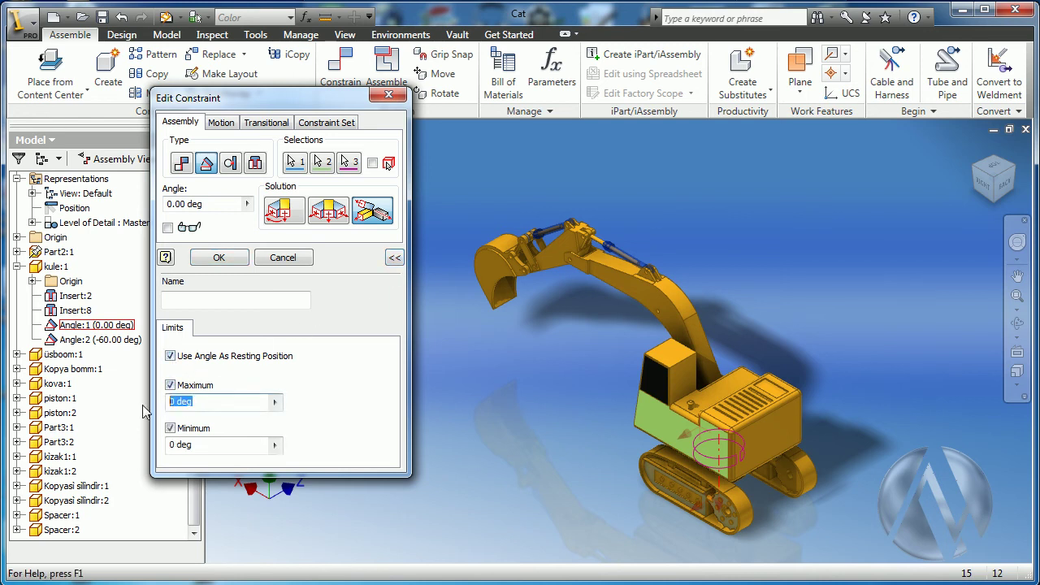
{"action": "type", "text": "60"}
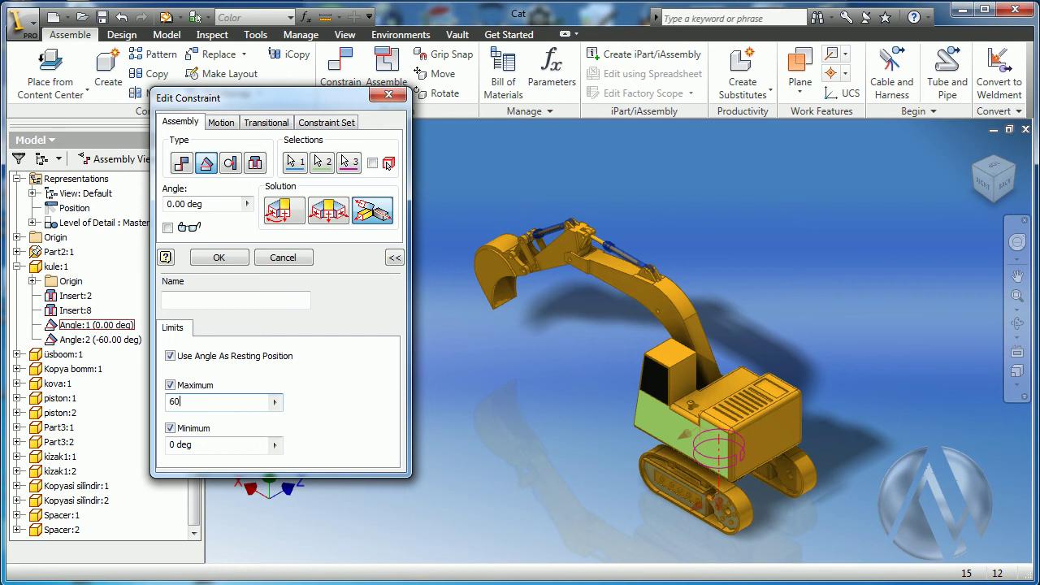
{"action": "left_click", "coordinate": [196, 447]}
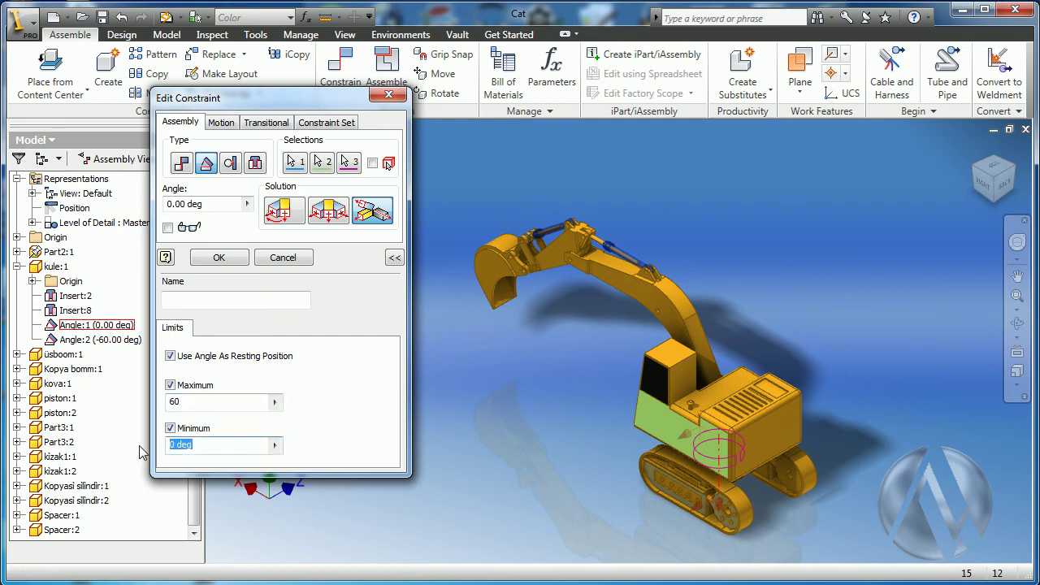
{"action": "type", "text": "-60"}
Apply the Angle:1 limits, then rotate the chassis and swing the boom to test their stops.
{"action": "left_click", "coordinate": [221, 257]}
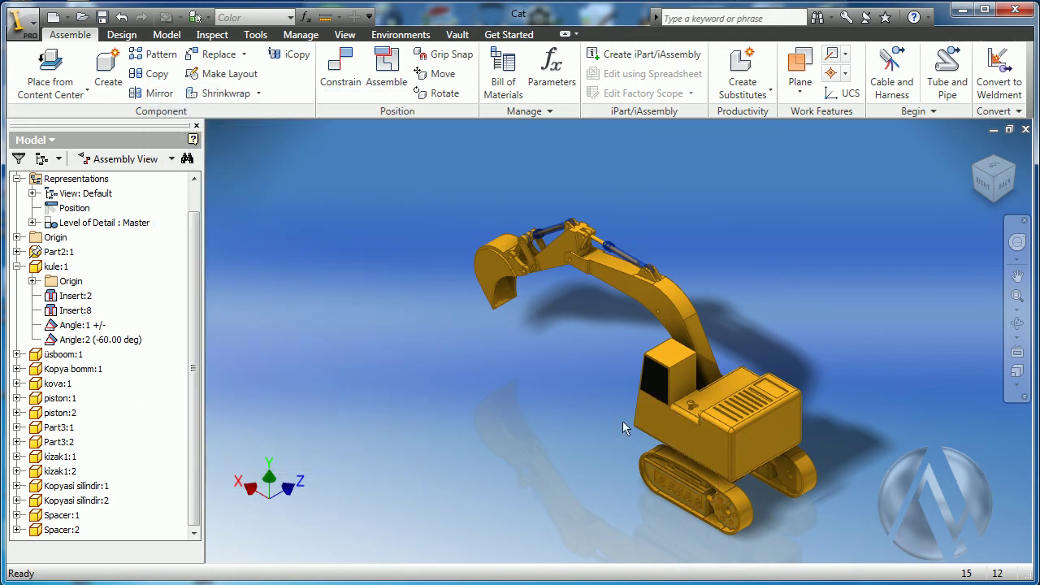
{"action": "left_click_drag", "start_coordinate": [642, 412], "coordinate": [655, 499]}
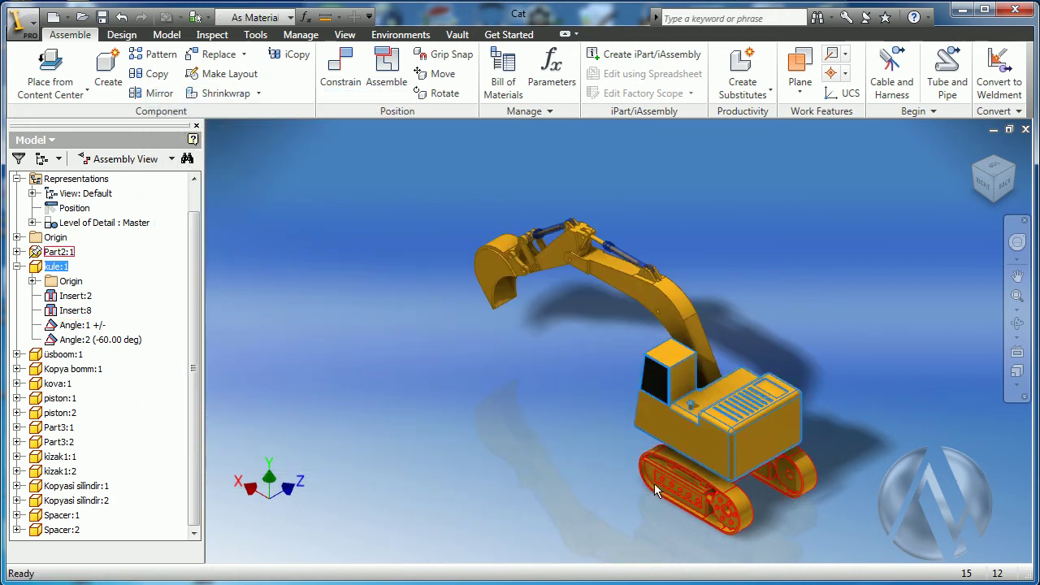
{"action": "left_click_drag", "start_coordinate": [649, 423], "coordinate": [606, 462]}
{"action": "left_click", "coordinate": [580, 479]}
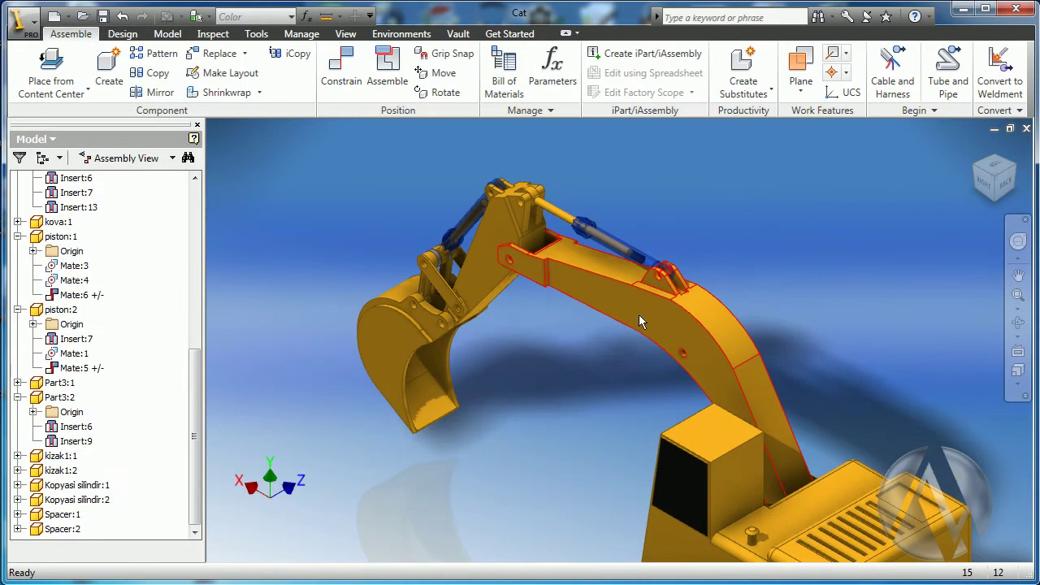
{"action": "mouse_move", "coordinate": [639, 322]}
{"action": "left_mouse_down"}
{"action": "mouse_move", "coordinate": [657, 312]}
{"action": "mouse_move", "coordinate": [716, 321]}
{"action": "mouse_move", "coordinate": [658, 280]}
{"action": "mouse_move", "coordinate": [571, 283]}
{"action": "mouse_move", "coordinate": [632, 302]}
{"action": "mouse_move", "coordinate": [696, 299]}
{"action": "mouse_move", "coordinate": [636, 262]}
{"action": "mouse_move", "coordinate": [586, 260]}
{"action": "mouse_move", "coordinate": [557, 277]}
{"action": "mouse_move", "coordinate": [566, 297]}
{"action": "mouse_move", "coordinate": [667, 310]}
{"action": "mouse_move", "coordinate": [692, 287]}
{"action": "mouse_move", "coordinate": [634, 258]}
{"action": "mouse_move", "coordinate": [567, 269]}
{"action": "mouse_move", "coordinate": [571, 298]}
{"action": "mouse_move", "coordinate": [636, 310]}
{"action": "left_mouse_up"}
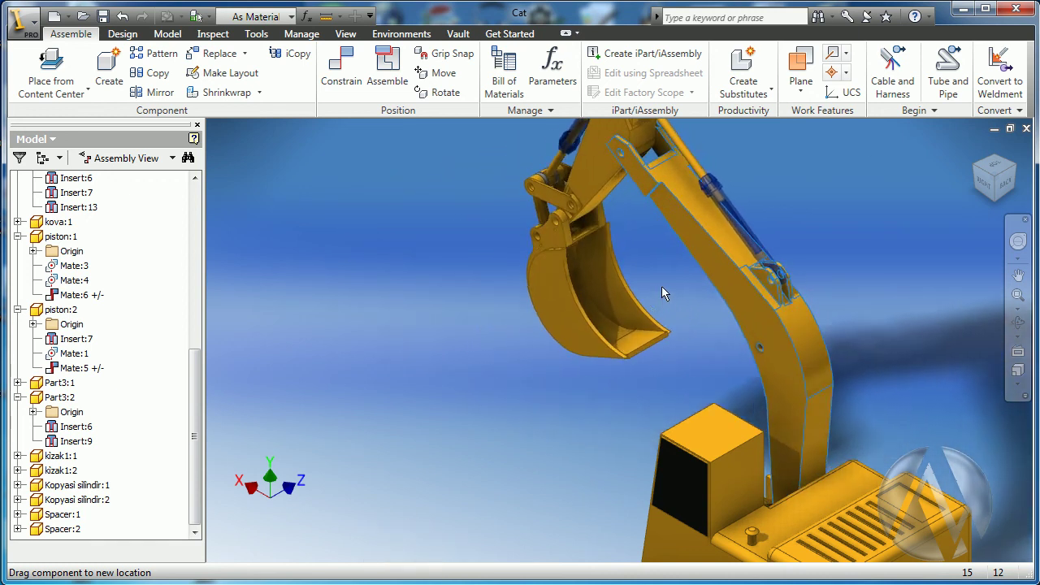